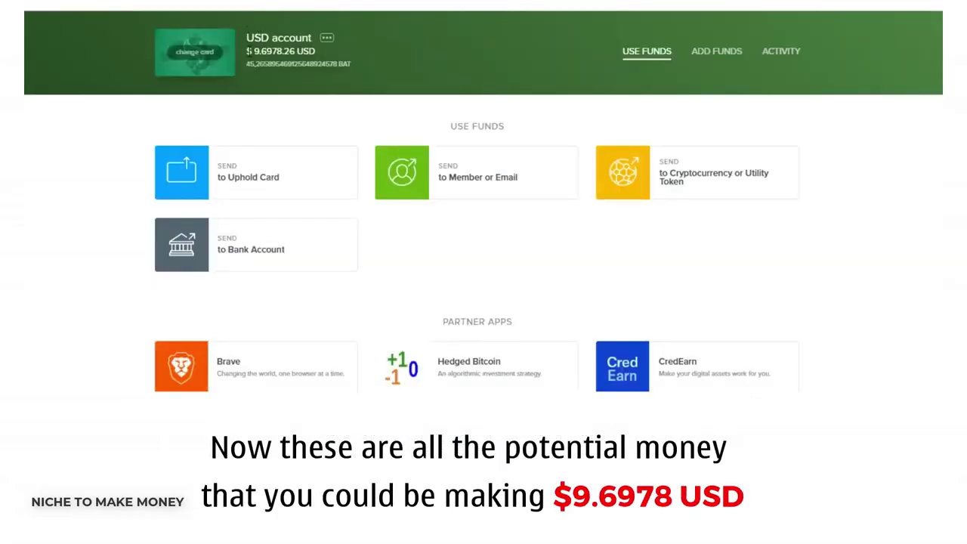
Highlight the USD account's balance and BAT amount in Uphold.
{"action": "left_click_drag", "start_coordinate": [246, 46], "coordinate": [371, 76]}
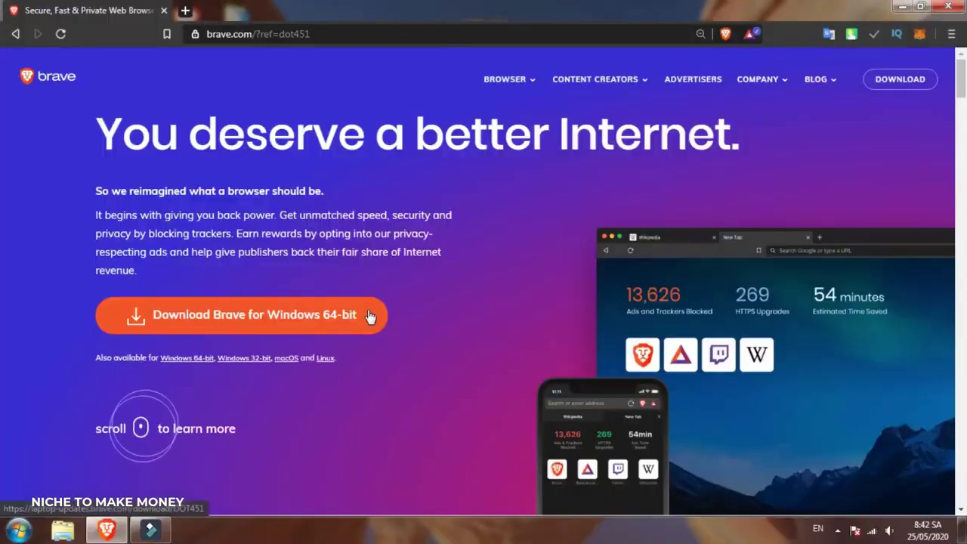
{"action": "left_click", "coordinate": [370, 315]}
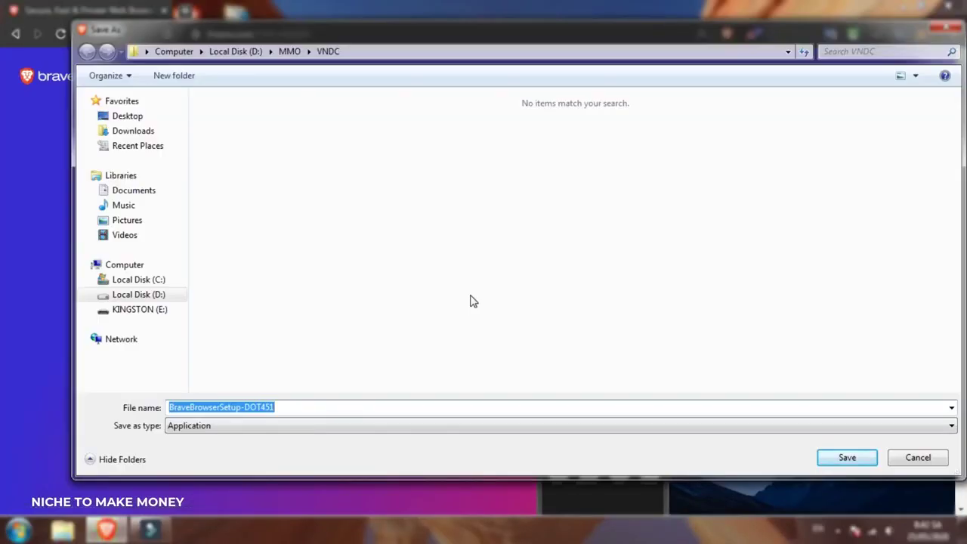
{"action": "key", "text": "Return"}
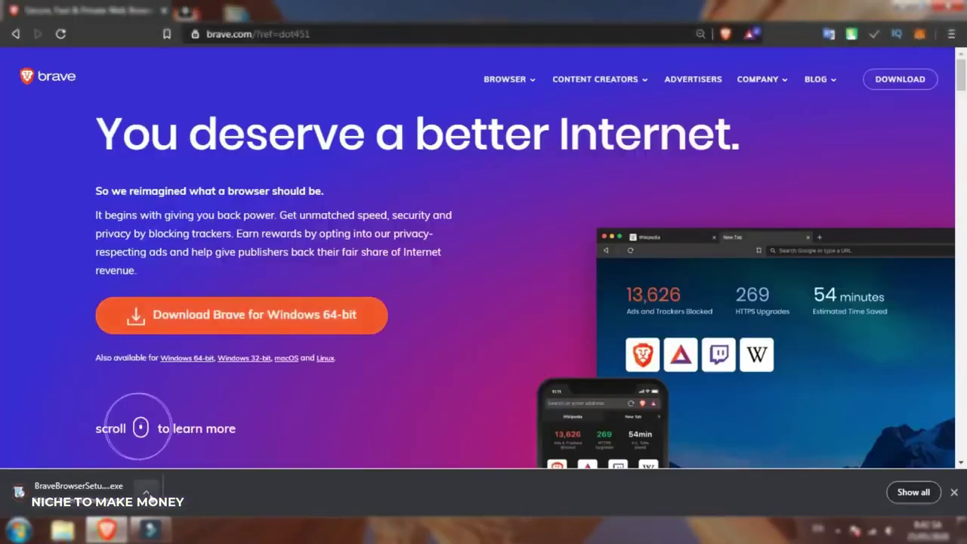
{"action": "left_click", "coordinate": [166, 488]}
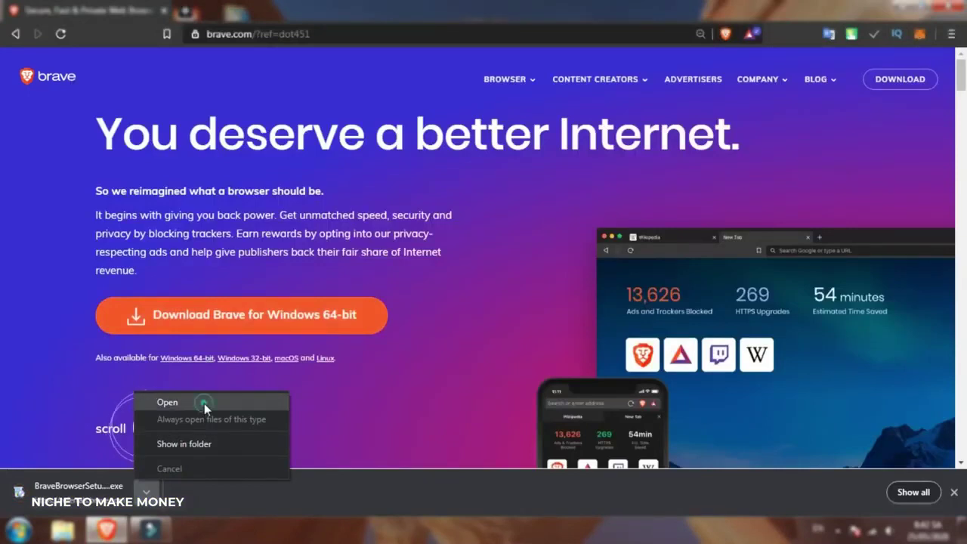
{"action": "left_click", "coordinate": [204, 403]}
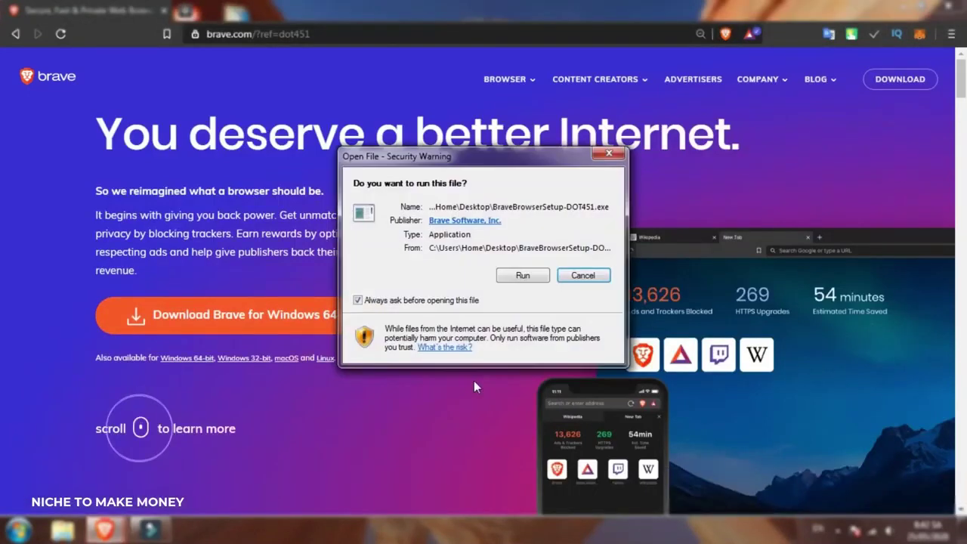
{"action": "left_click", "coordinate": [537, 277]}
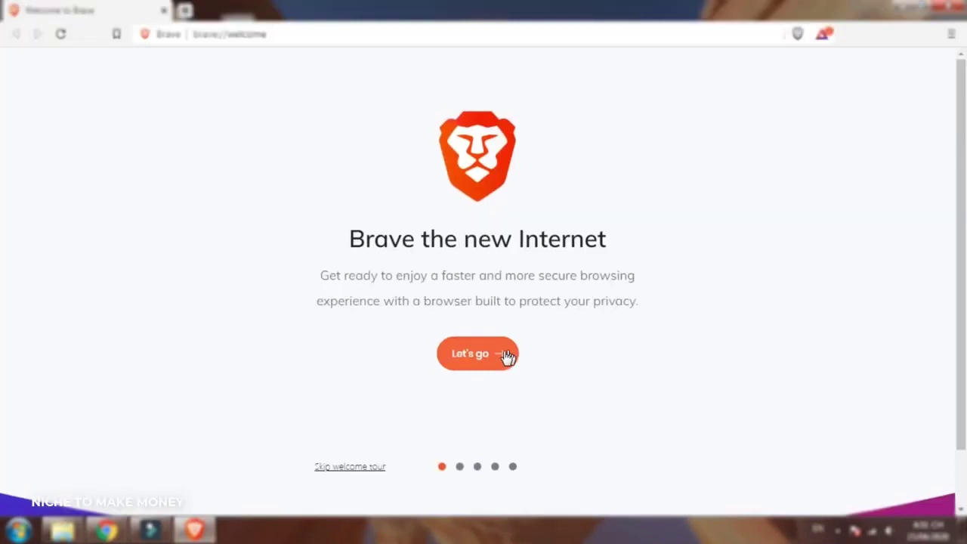
Go through the import, safe browsing and search engine welcome steps, then finish the tour.
{"action": "left_click", "coordinate": [506, 357]}
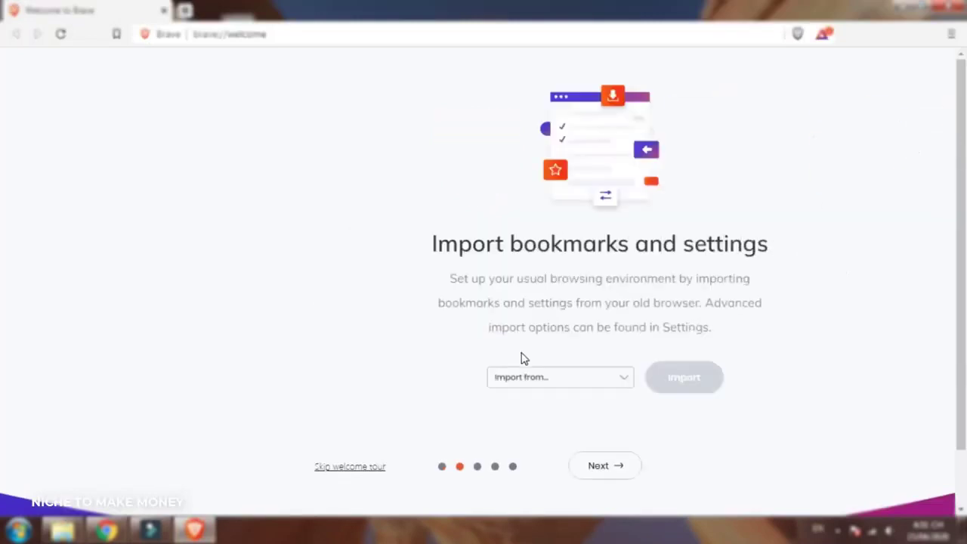
{"action": "left_click", "coordinate": [614, 466]}
{"action": "left_click", "coordinate": [615, 466]}
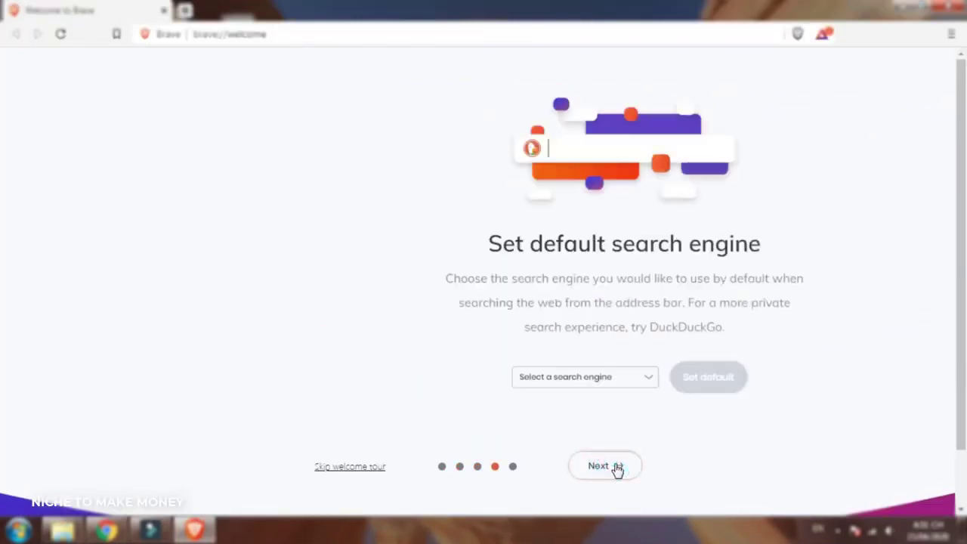
{"action": "left_click", "coordinate": [617, 467]}
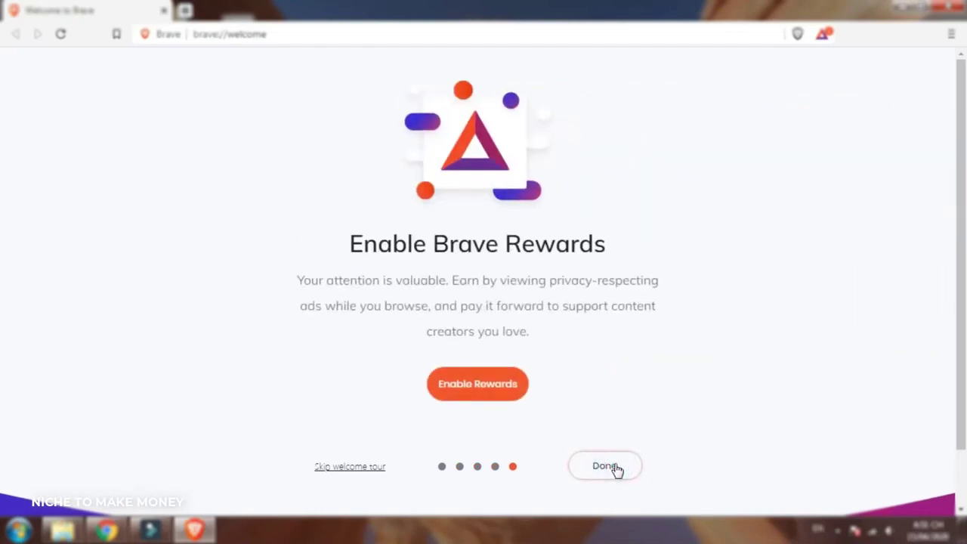
{"action": "left_click", "coordinate": [616, 468]}
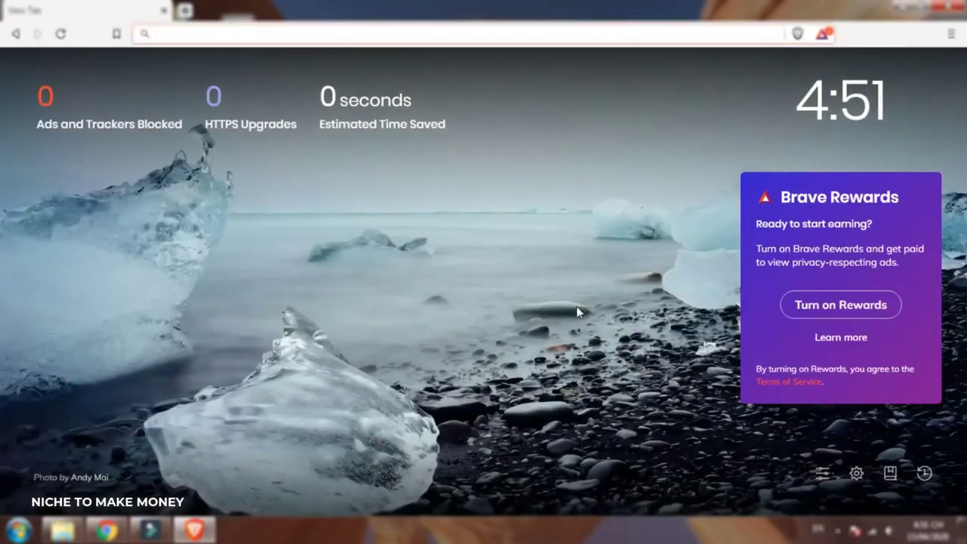
Turn on Brave Rewards and make sure Brave Ads is switched on in Rewards settings.
{"action": "left_click", "coordinate": [880, 306]}
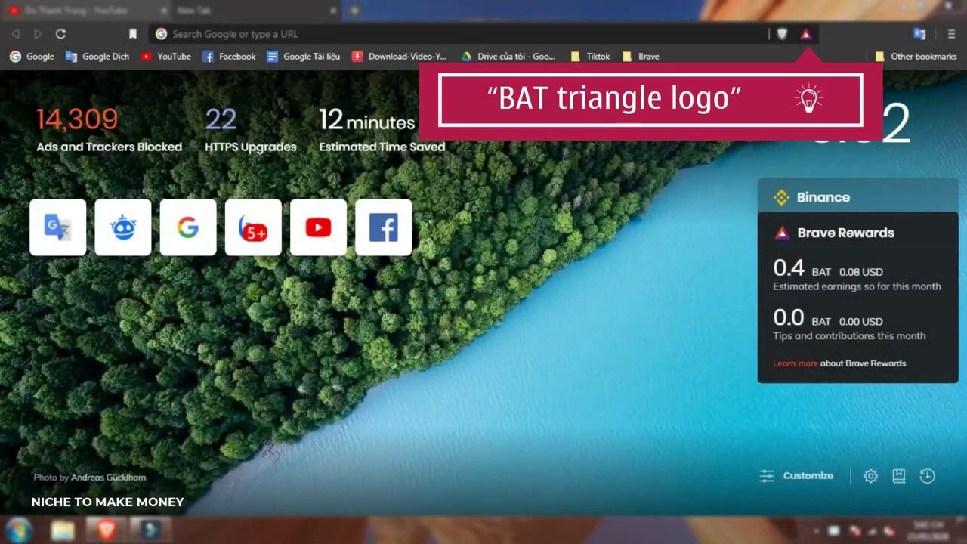
{"action": "left_click", "coordinate": [806, 36]}
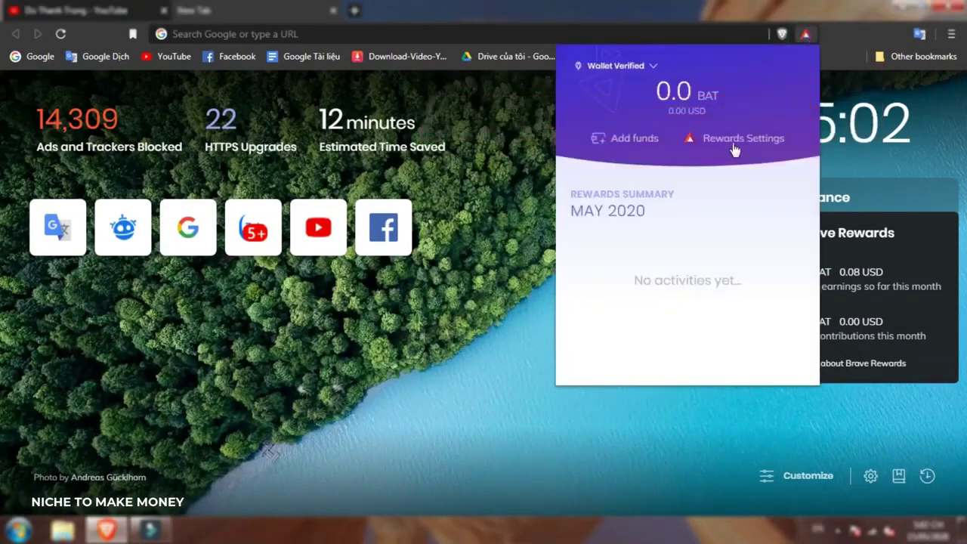
{"action": "left_click", "coordinate": [735, 143]}
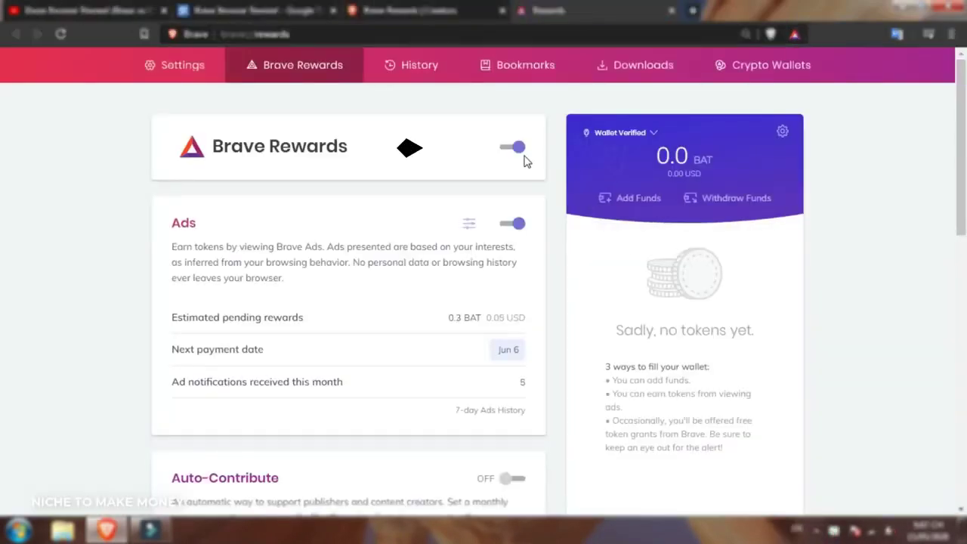
{"action": "left_click", "coordinate": [512, 224]}
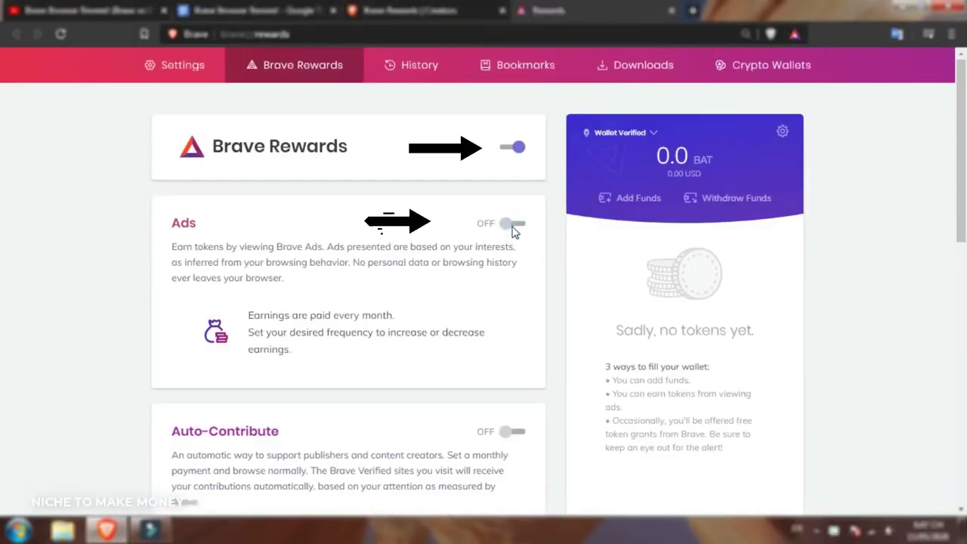
{"action": "left_click", "coordinate": [512, 225]}
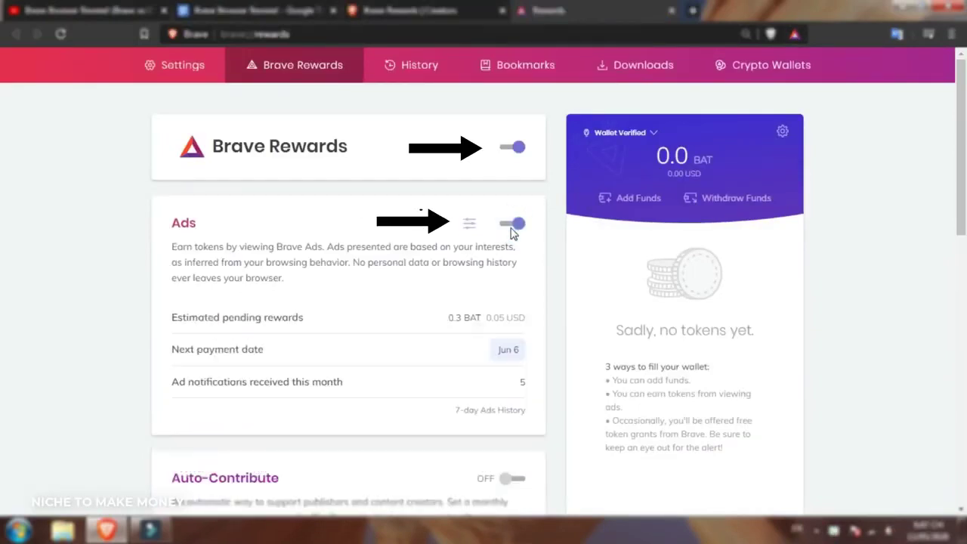
Limit ads to a maximum of 5 per hour and try enabling Auto-Contribute.
{"action": "left_click", "coordinate": [468, 226]}
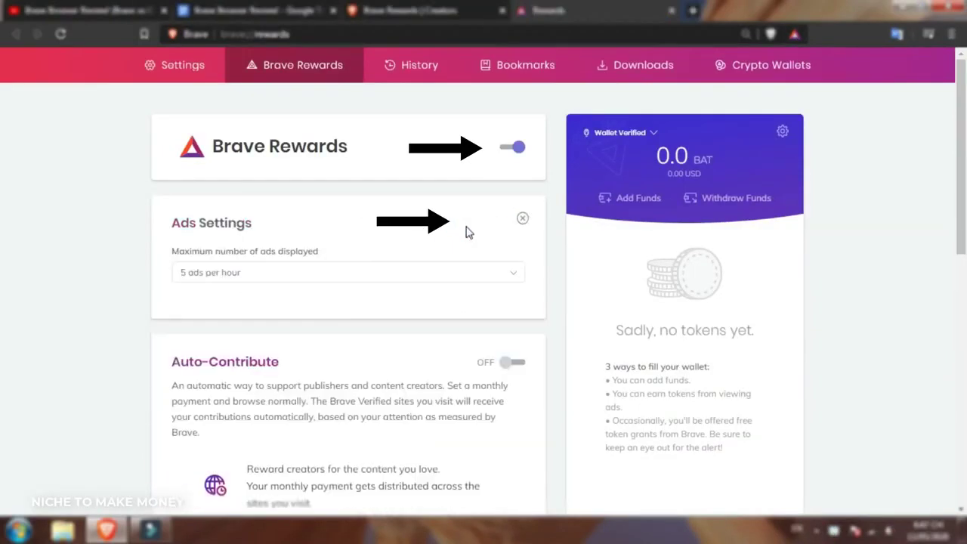
{"action": "left_click", "coordinate": [500, 277]}
{"action": "left_click", "coordinate": [483, 395]}
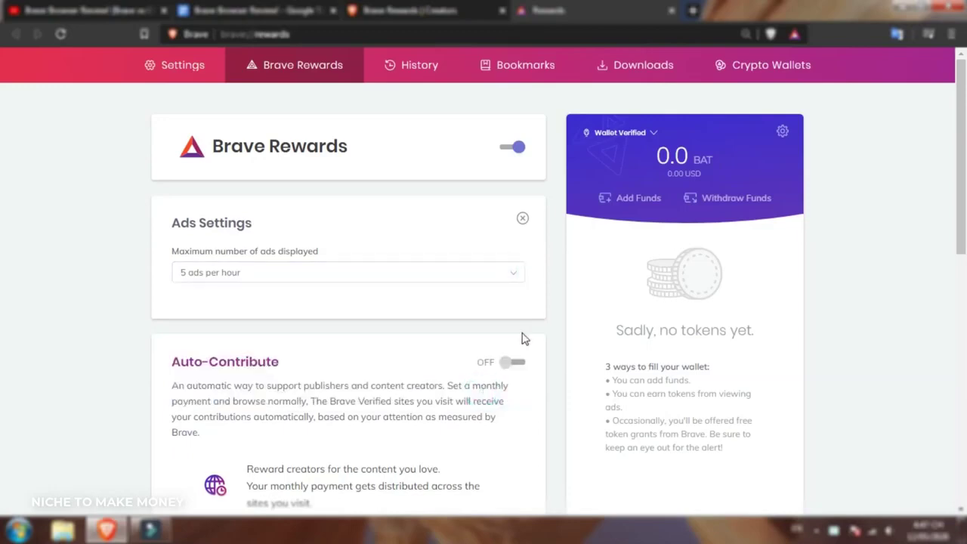
{"action": "scroll", "coordinate": [552, 275], "scroll_direction": "down", "scroll_amount": 3}
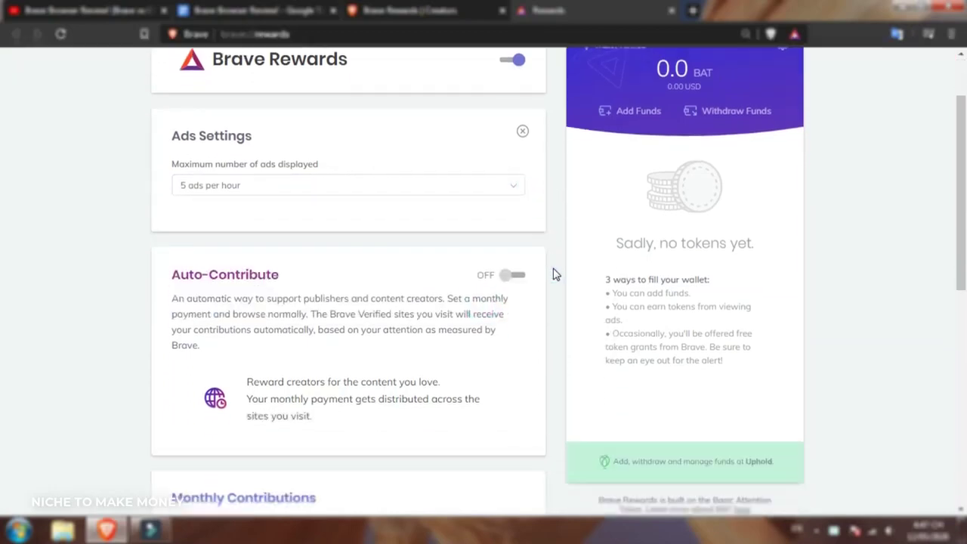
{"action": "left_click", "coordinate": [514, 150]}
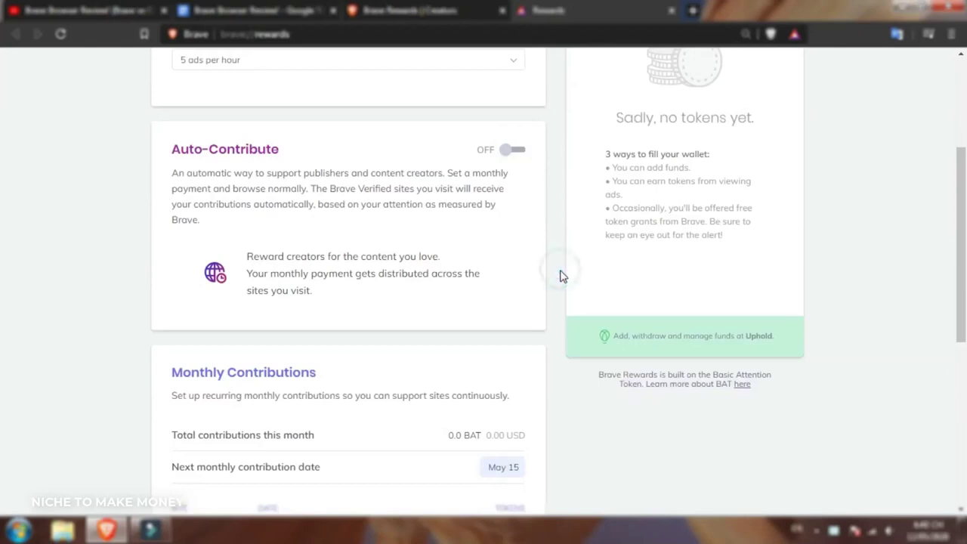
{"action": "scroll", "coordinate": [561, 275], "scroll_direction": "up", "scroll_amount": 3}
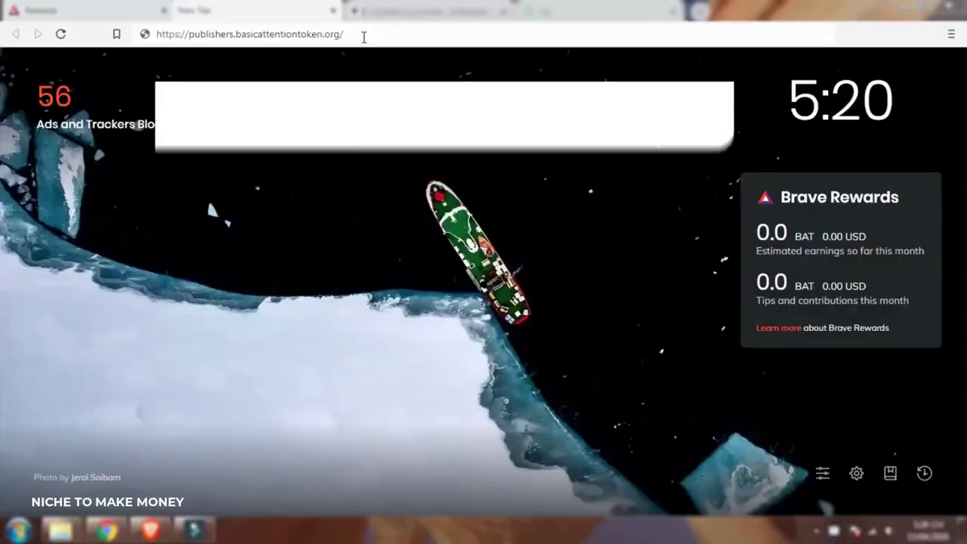
Load publishers.basicattentiontoken.org, sign up as a creator, accept the terms and create the account.
{"action": "left_click_drag", "start_coordinate": [363, 33], "coordinate": [156, 34]}
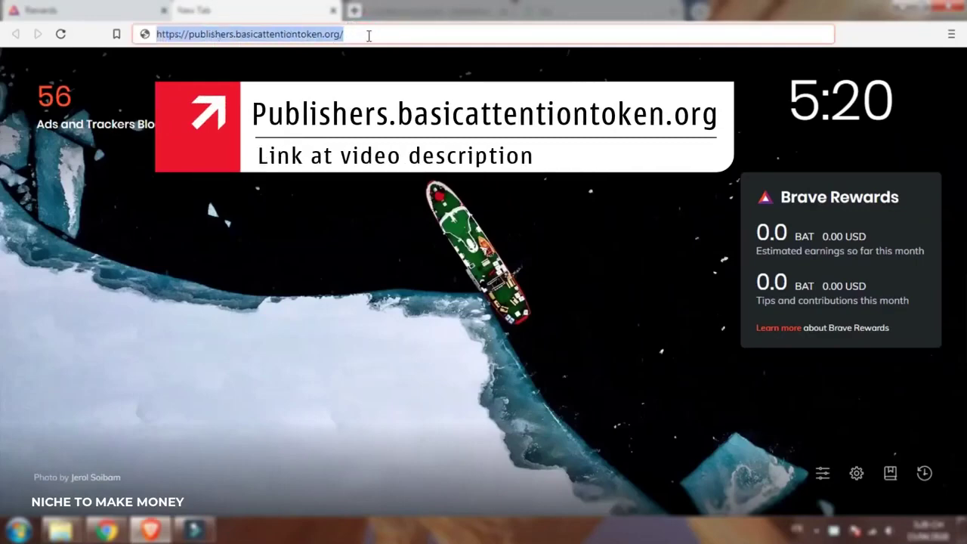
{"action": "key", "text": "Return"}
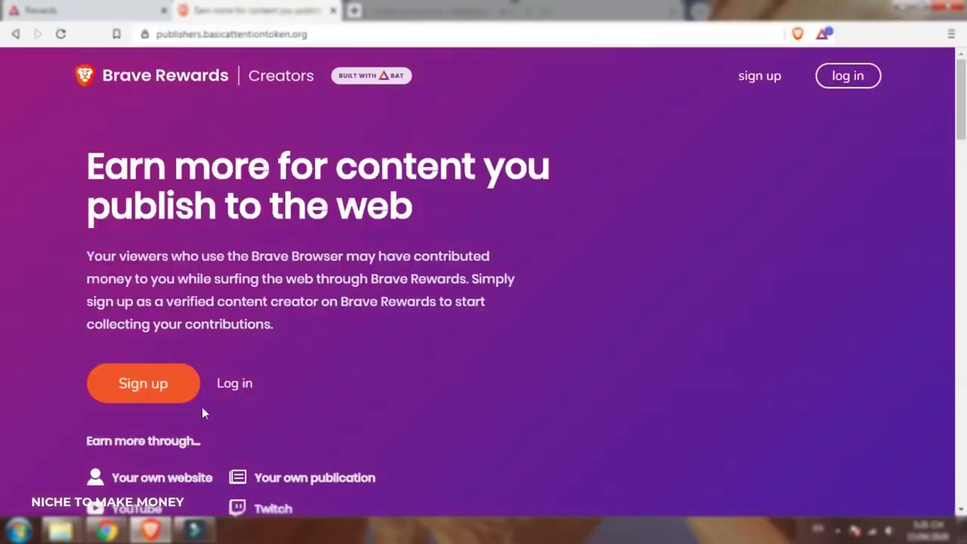
{"action": "left_click", "coordinate": [184, 382]}
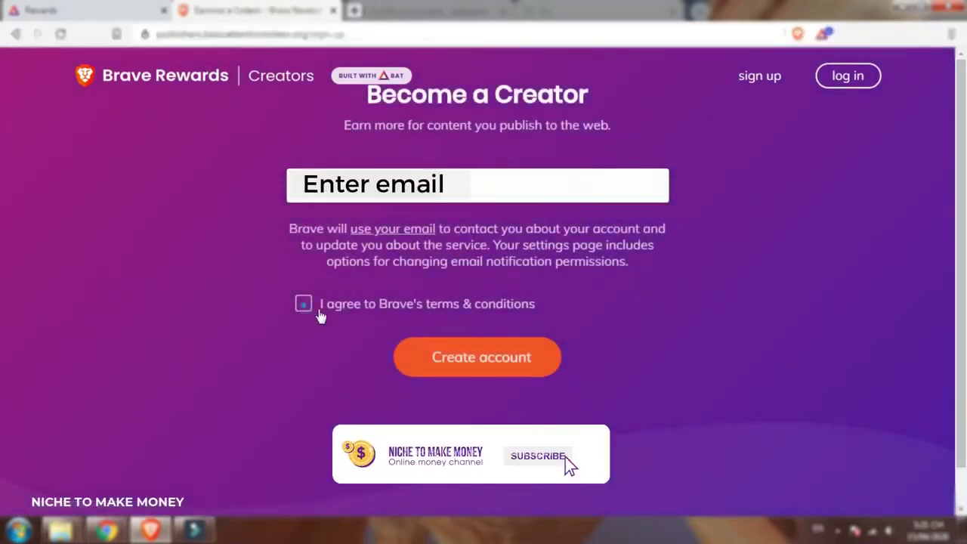
{"action": "left_click", "coordinate": [320, 314]}
{"action": "left_click", "coordinate": [546, 361]}
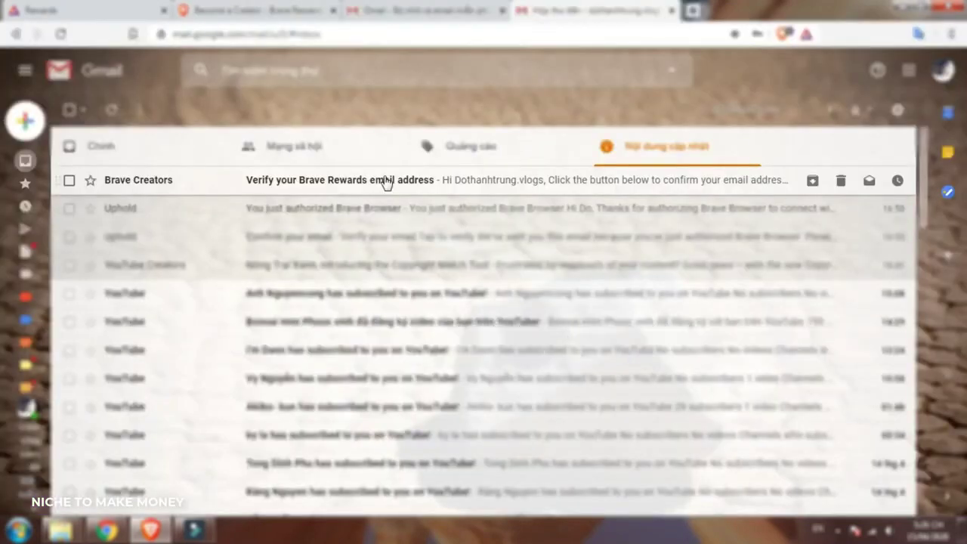
Verify the email from Gmail, complete sign-up with feature-email consent, and skip two-factor setup.
{"action": "left_click", "coordinate": [384, 182]}
{"action": "left_click", "coordinate": [540, 324]}
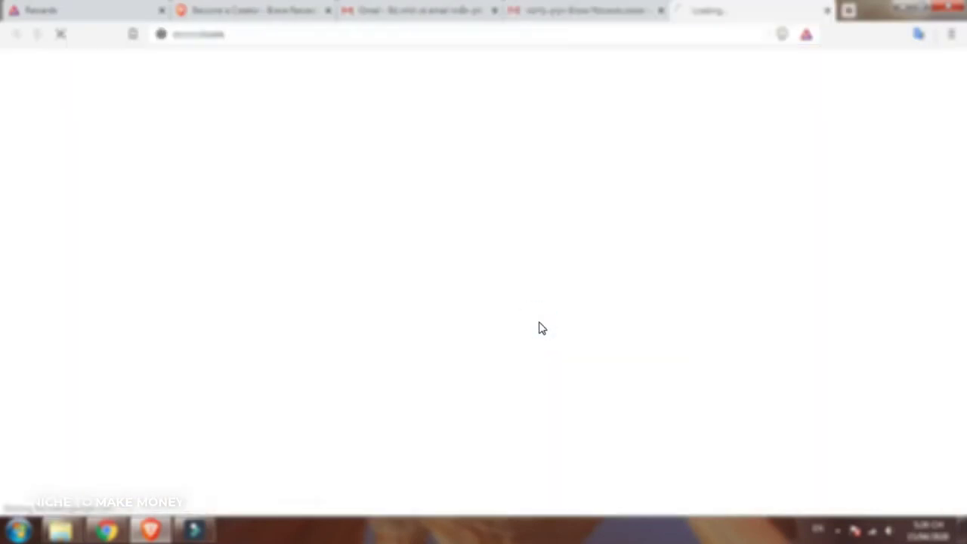
{"action": "left_click", "coordinate": [301, 338]}
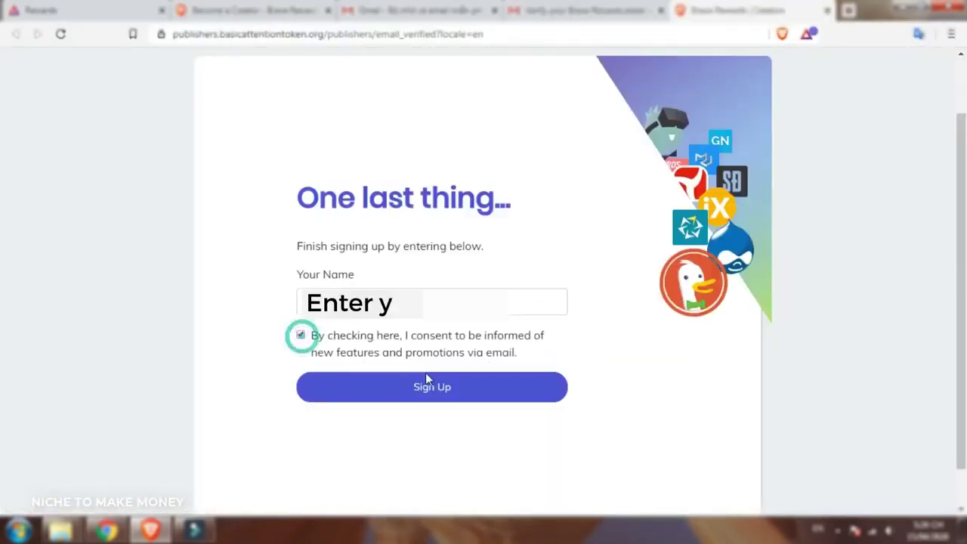
{"action": "left_click", "coordinate": [492, 389]}
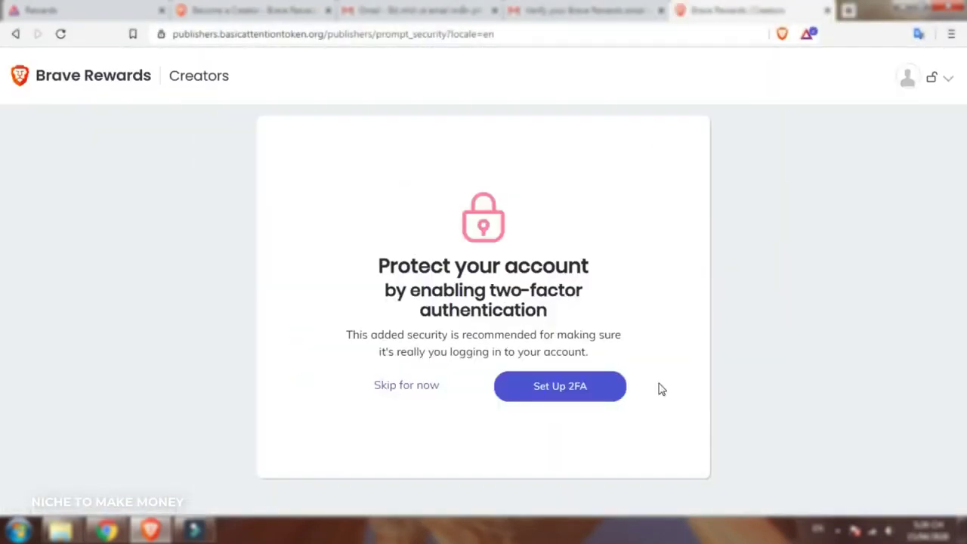
{"action": "left_click", "coordinate": [419, 389]}
Start adding a YouTube channel from the creator dashboard.
{"action": "scroll", "coordinate": [619, 449], "scroll_direction": "down", "scroll_amount": 3}
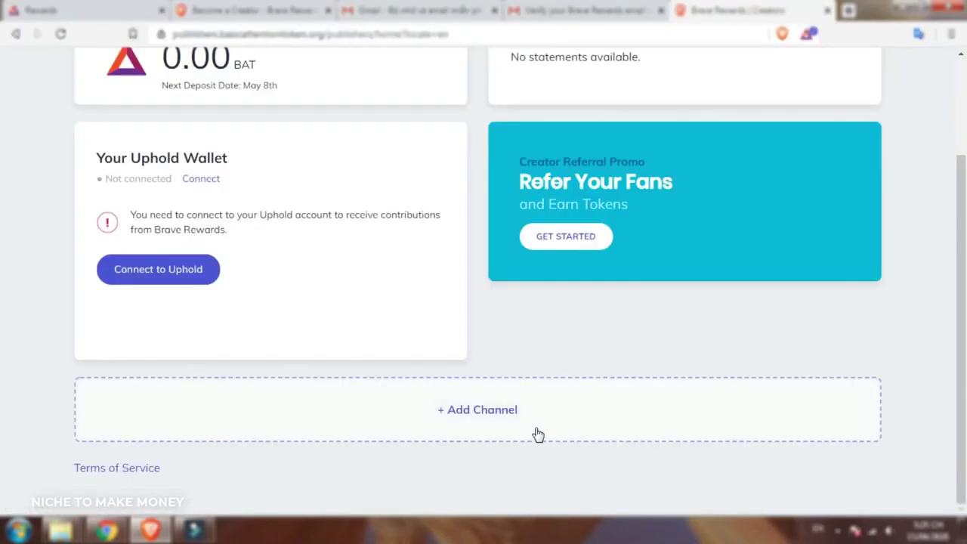
{"action": "left_click", "coordinate": [524, 412]}
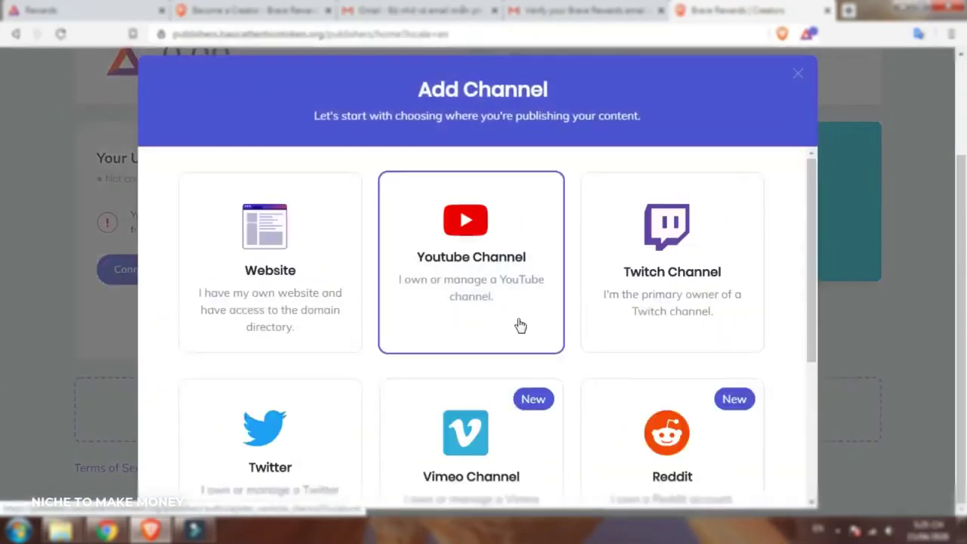
{"action": "left_click", "coordinate": [518, 320]}
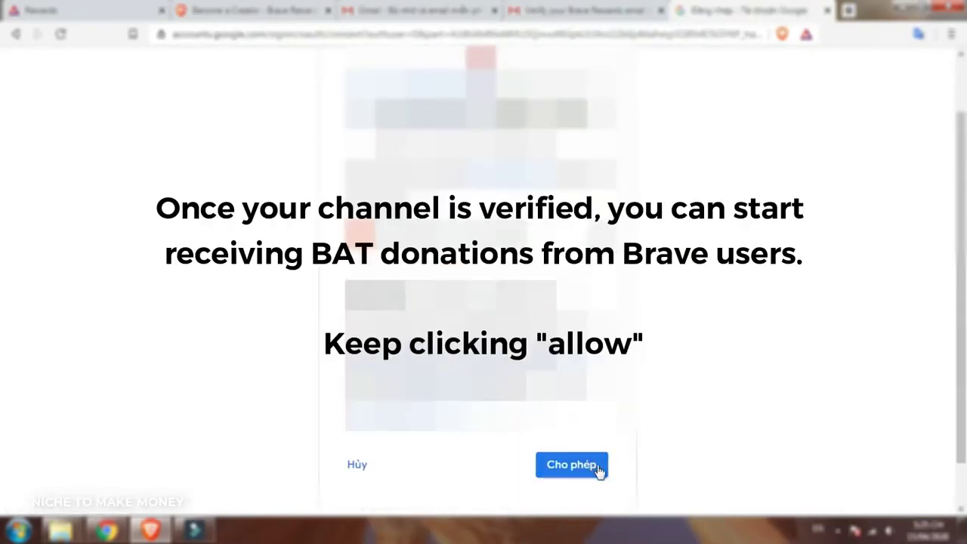
Allow Google access and check the new YouTube channel card showing 0.00 BAT.
{"action": "left_click", "coordinate": [572, 465]}
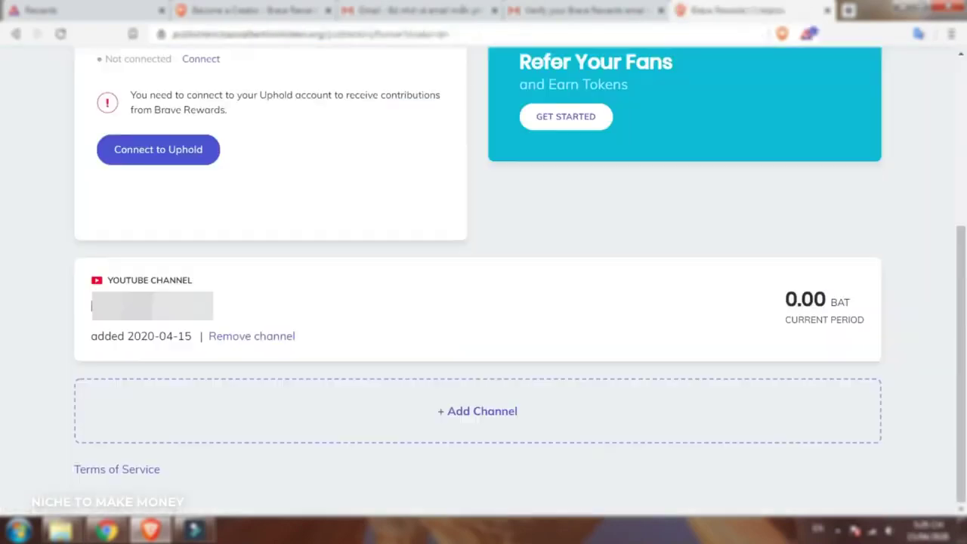
{"action": "double_click", "coordinate": [91, 305]}
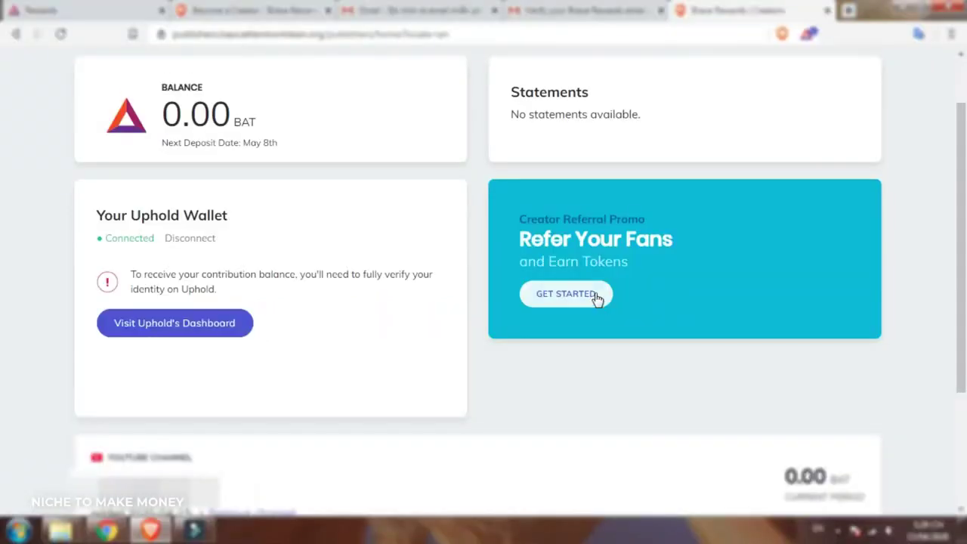
{"action": "left_click", "coordinate": [594, 298]}
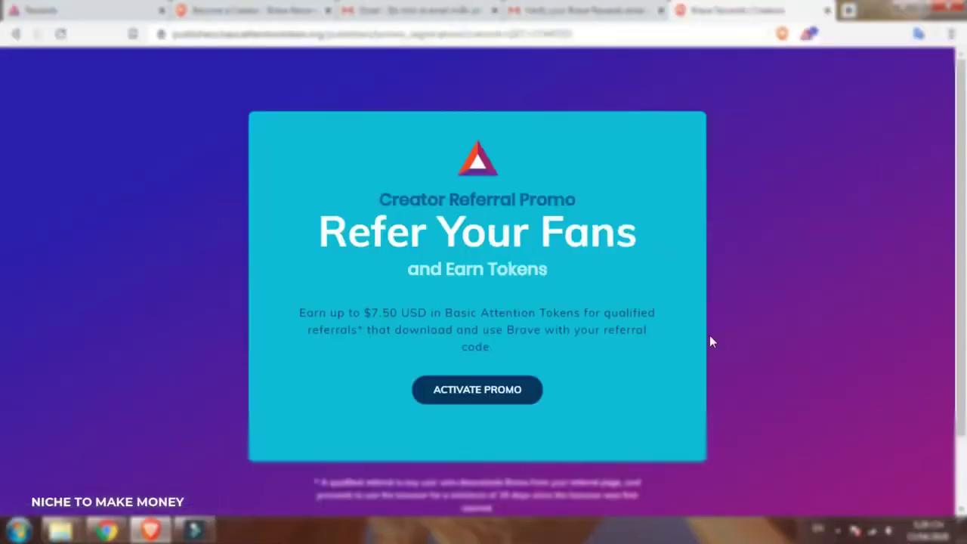
{"action": "left_click", "coordinate": [531, 392]}
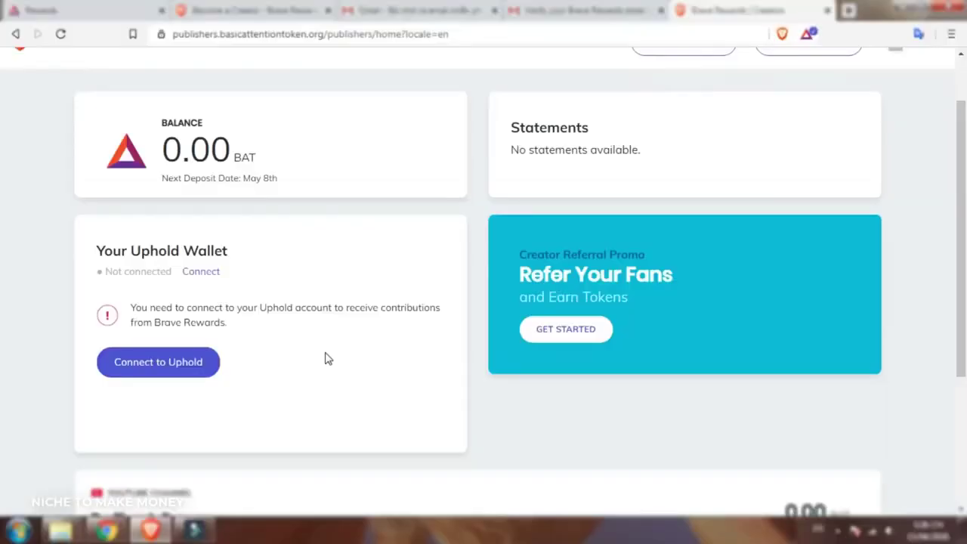
Authorize the Uphold wallet connection and confirm BAT as the deposit currency.
{"action": "left_click", "coordinate": [206, 367]}
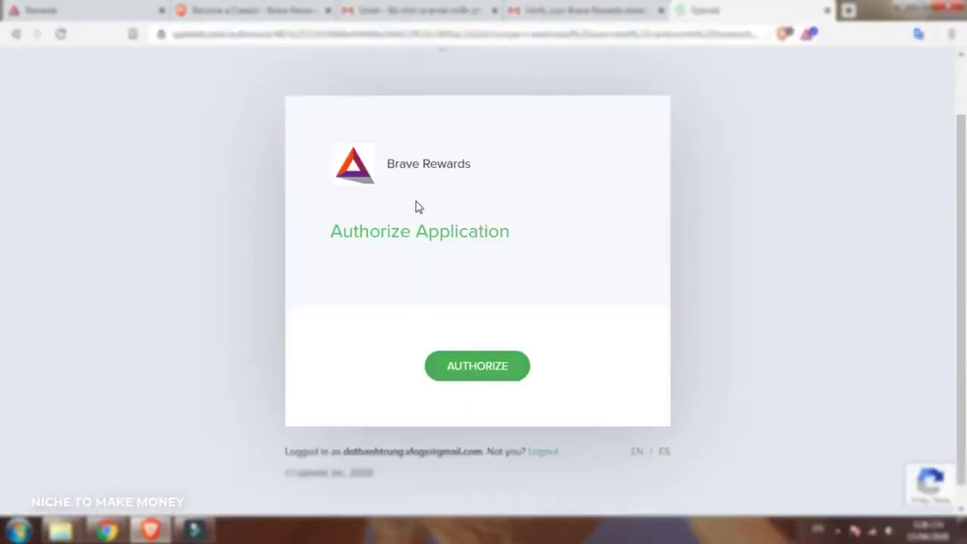
{"action": "left_click", "coordinate": [521, 367]}
{"action": "left_click", "coordinate": [497, 342]}
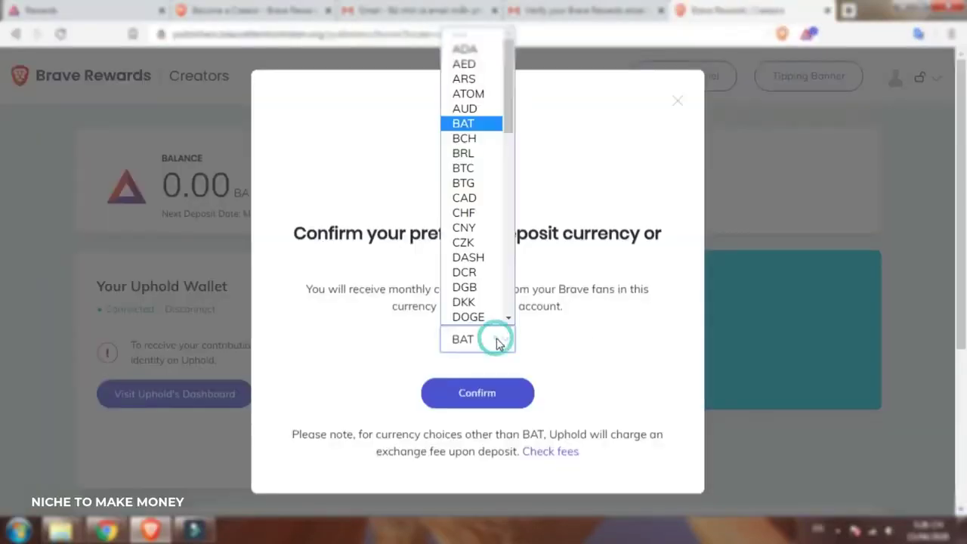
{"action": "left_click", "coordinate": [500, 125]}
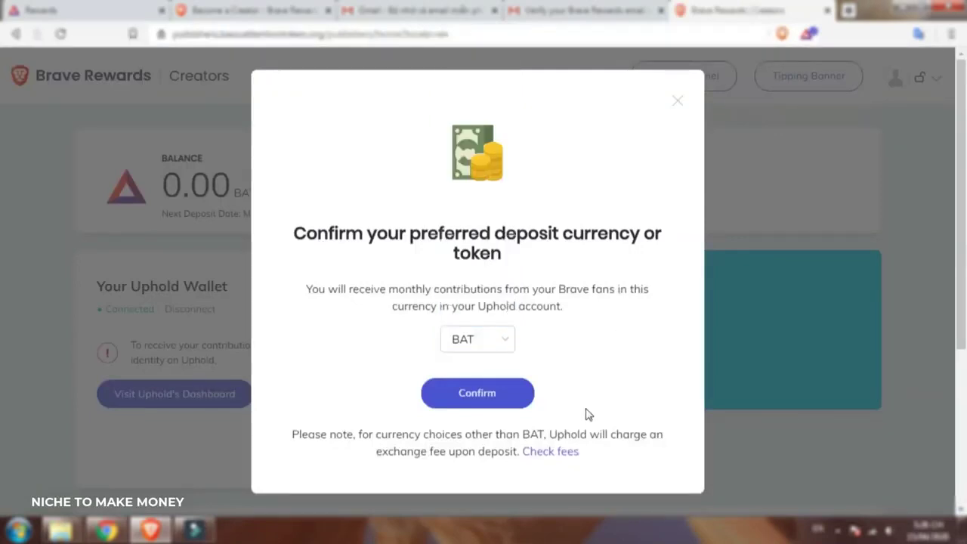
{"action": "left_click", "coordinate": [514, 395]}
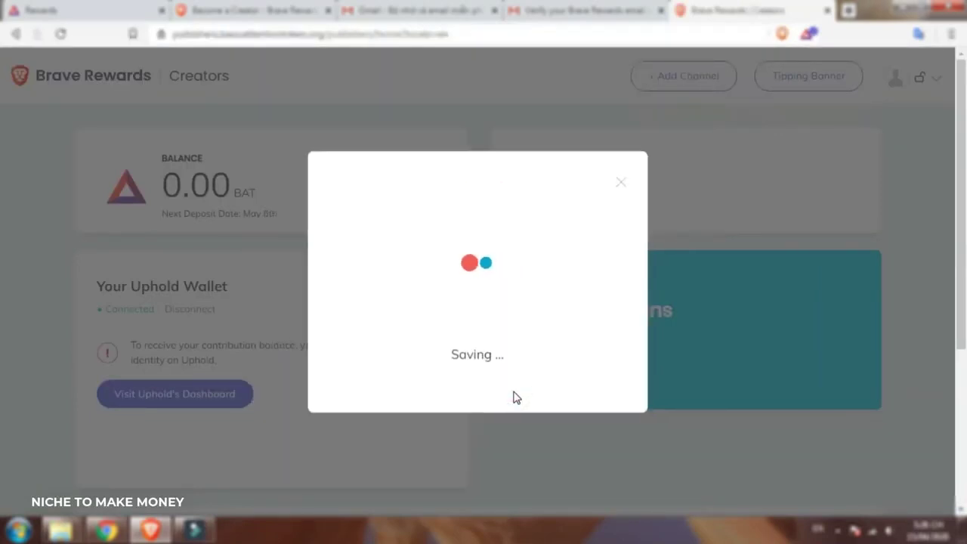
Highlight the wallet card's Connected status.
{"action": "scroll", "coordinate": [302, 325], "scroll_direction": "down", "scroll_amount": 1}
{"action": "left_click_drag", "start_coordinate": [97, 243], "coordinate": [165, 257]}
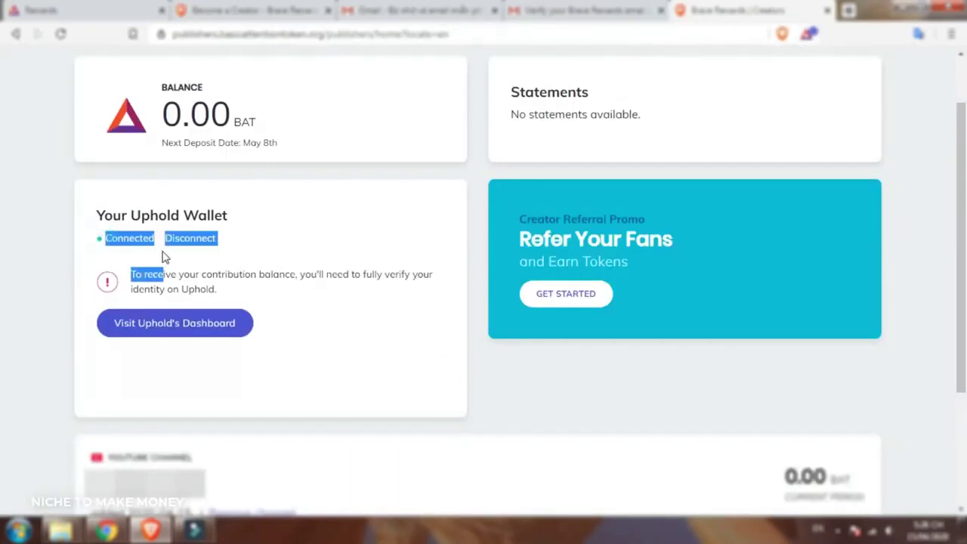
{"action": "left_click", "coordinate": [65, 257]}
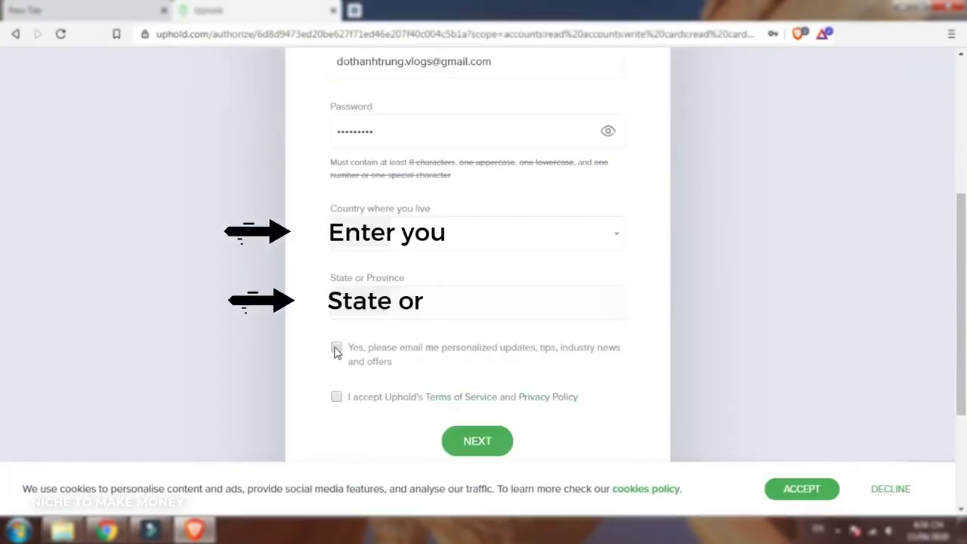
Accept Uphold's terms, certify the personal details, and submit both sign-up steps.
{"action": "left_click", "coordinate": [336, 397]}
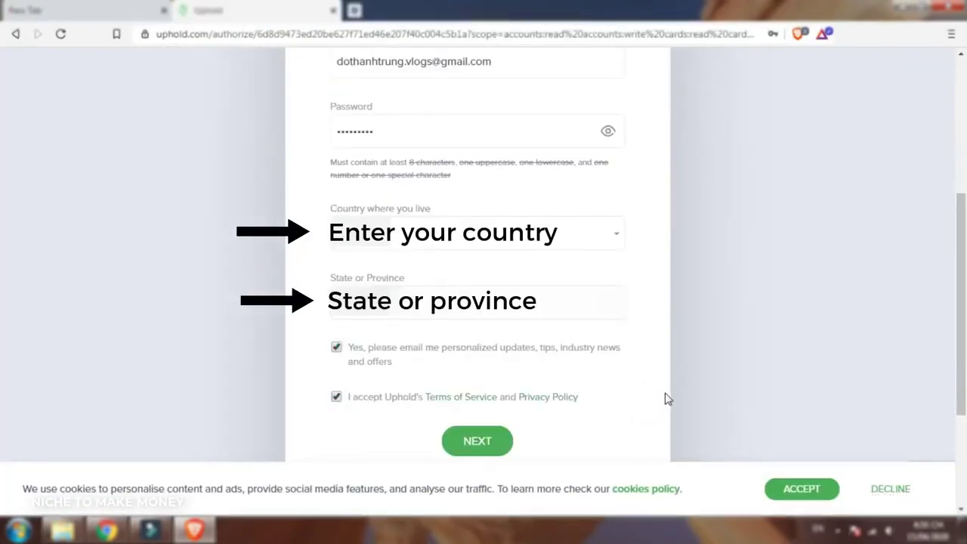
{"action": "left_click", "coordinate": [511, 439]}
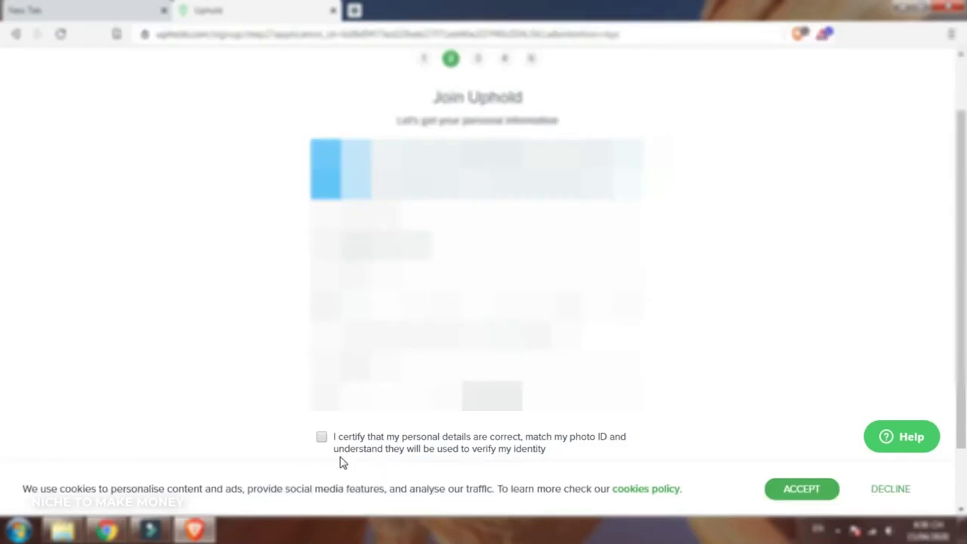
{"action": "left_click", "coordinate": [321, 439]}
{"action": "scroll", "coordinate": [453, 417], "scroll_direction": "down", "scroll_amount": 1}
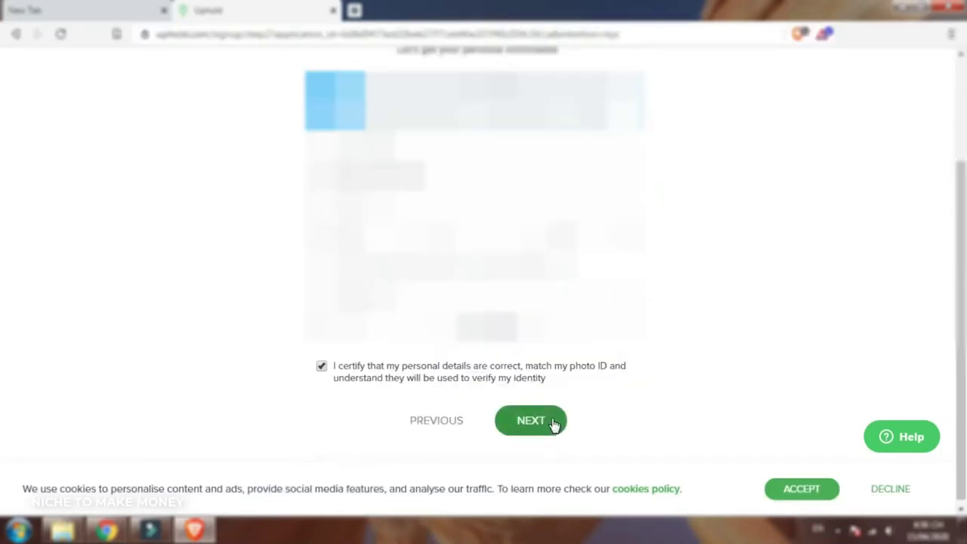
{"action": "left_click", "coordinate": [552, 423]}
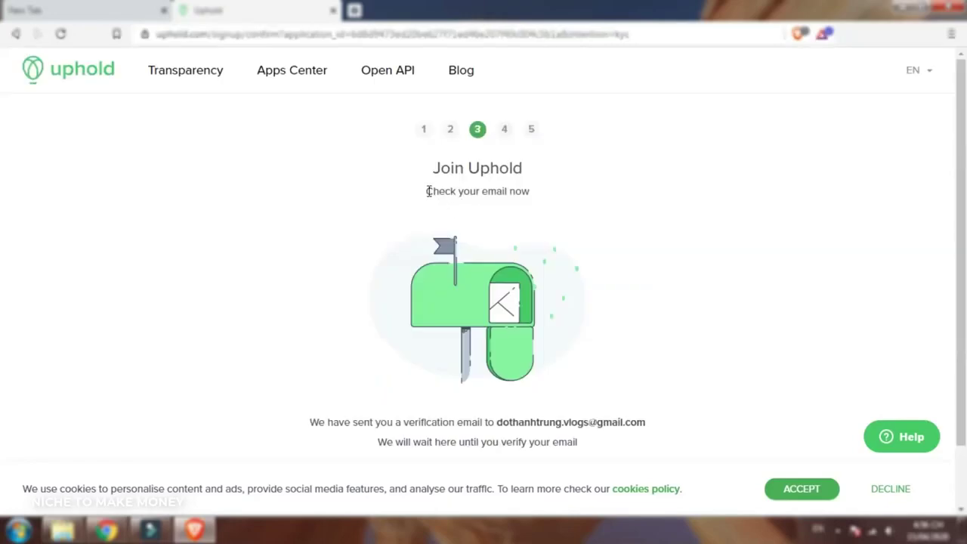
Open Uphold's 'Tap to verify' link from the Gmail message and confirm the verification with OK.
{"action": "left_click_drag", "start_coordinate": [428, 191], "coordinate": [527, 194]}
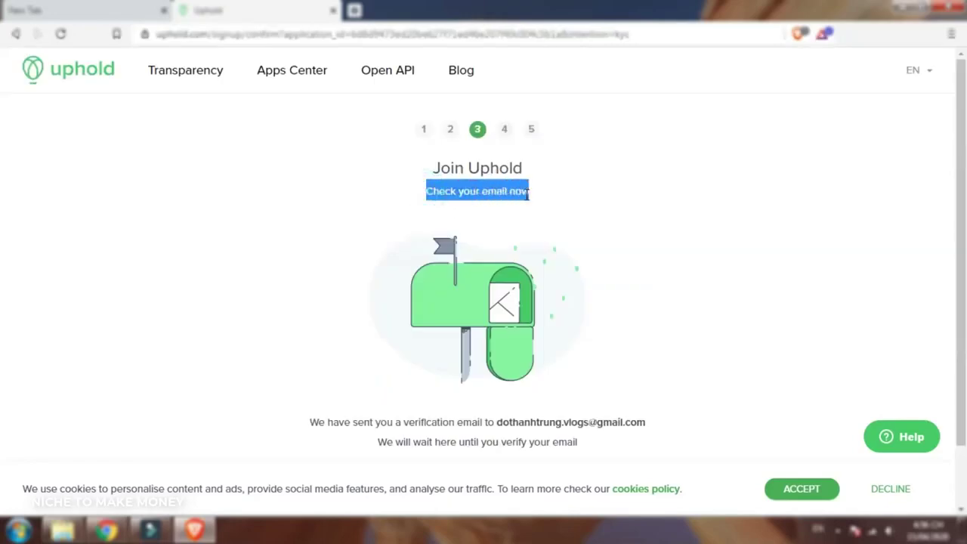
{"action": "left_click", "coordinate": [616, 210]}
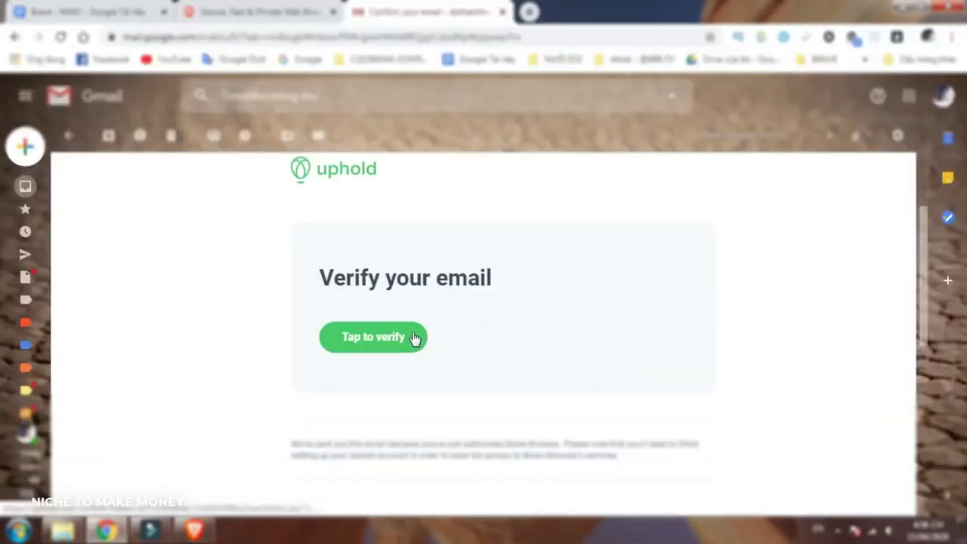
{"action": "left_click", "coordinate": [414, 338]}
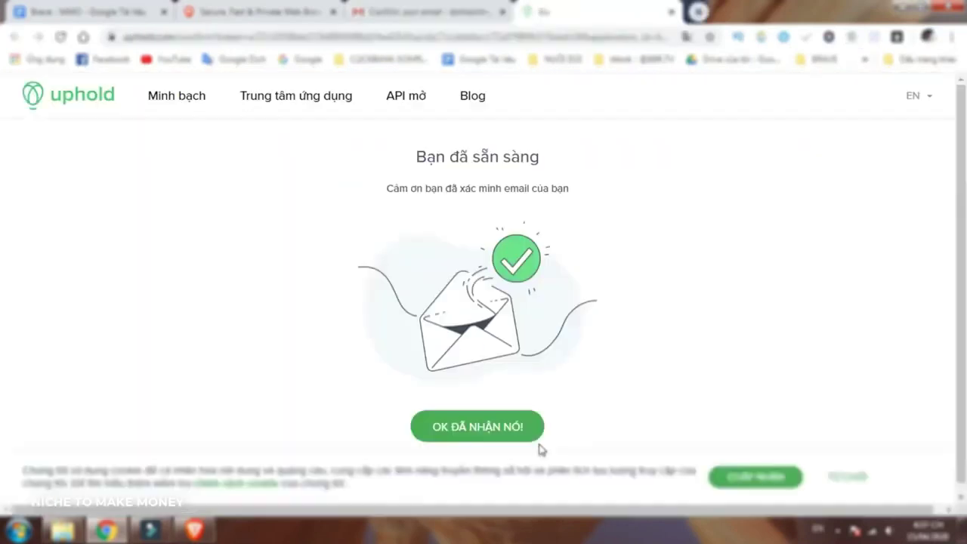
{"action": "left_click", "coordinate": [531, 426]}
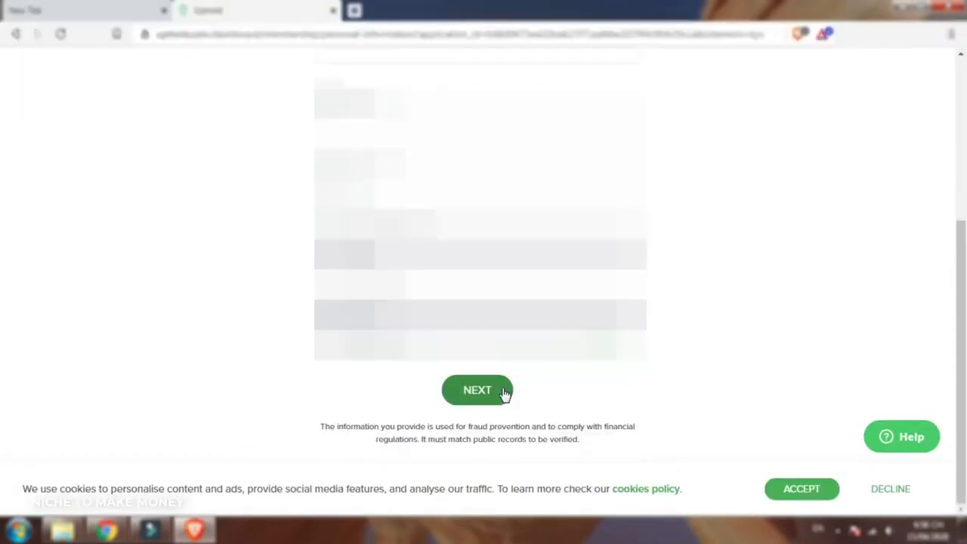
Submit Uphold's personal information form to continue toward the USD account's Use Funds options.
{"action": "left_click", "coordinate": [502, 391]}
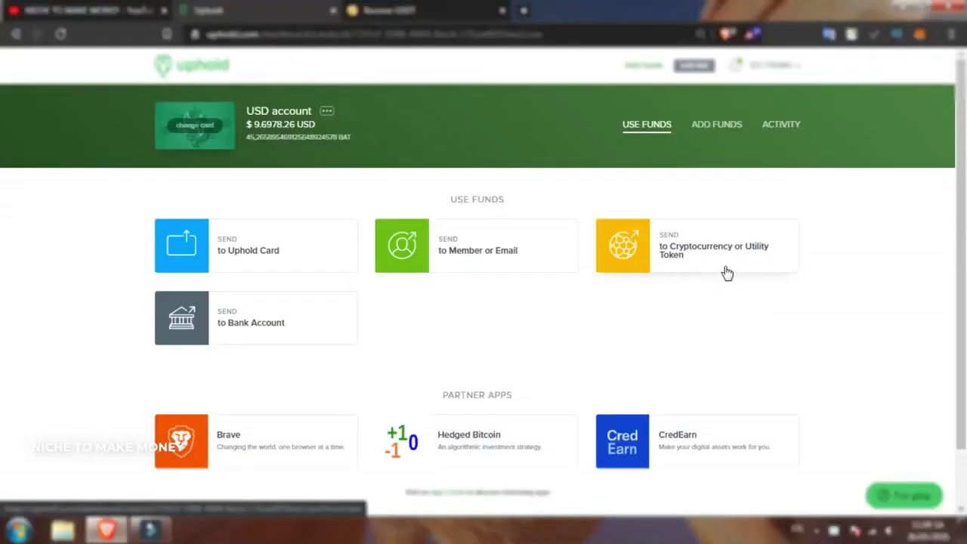
Choose Send to Cryptocurrency with Bitcoin (BTC) in Uphold, then open VNDC's BTC receive page.
{"action": "left_click", "coordinate": [724, 268]}
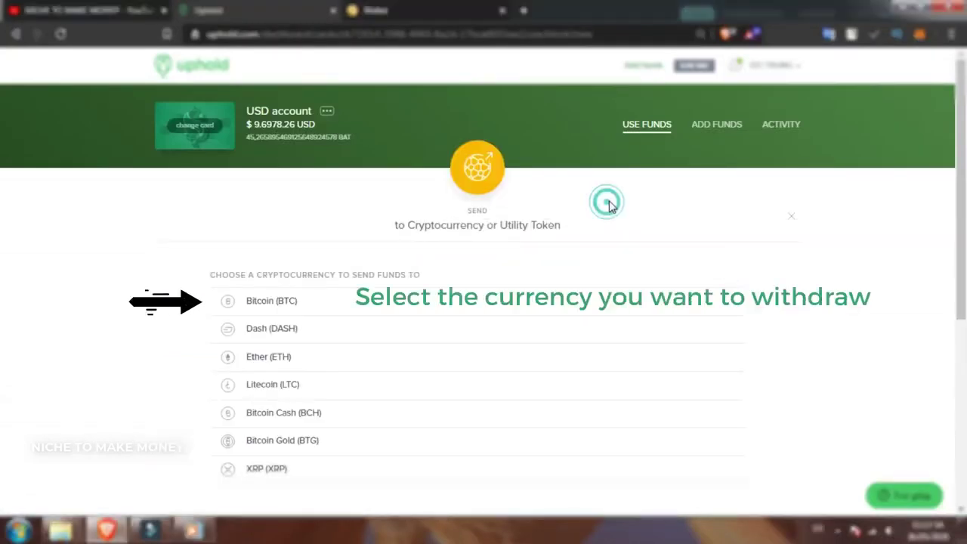
{"action": "left_click", "coordinate": [349, 303]}
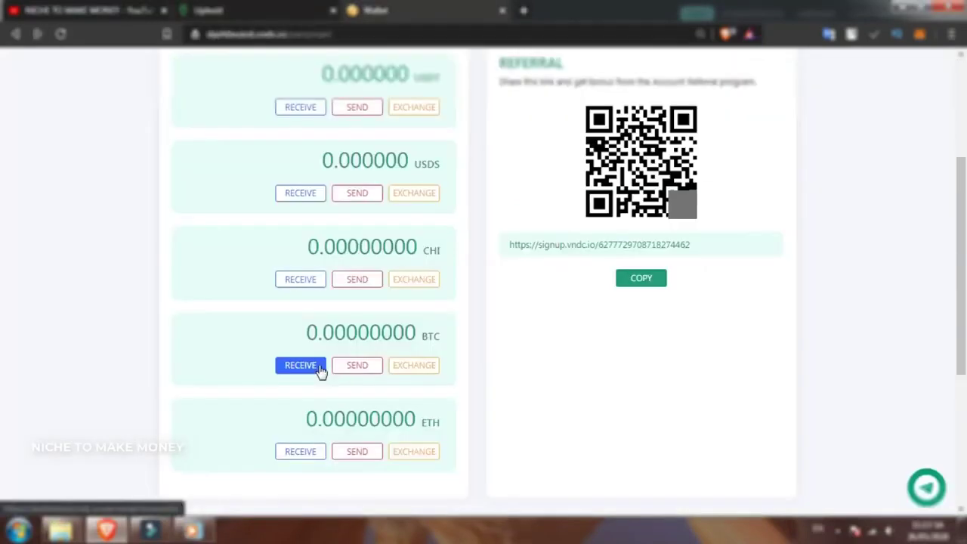
{"action": "left_click", "coordinate": [320, 366]}
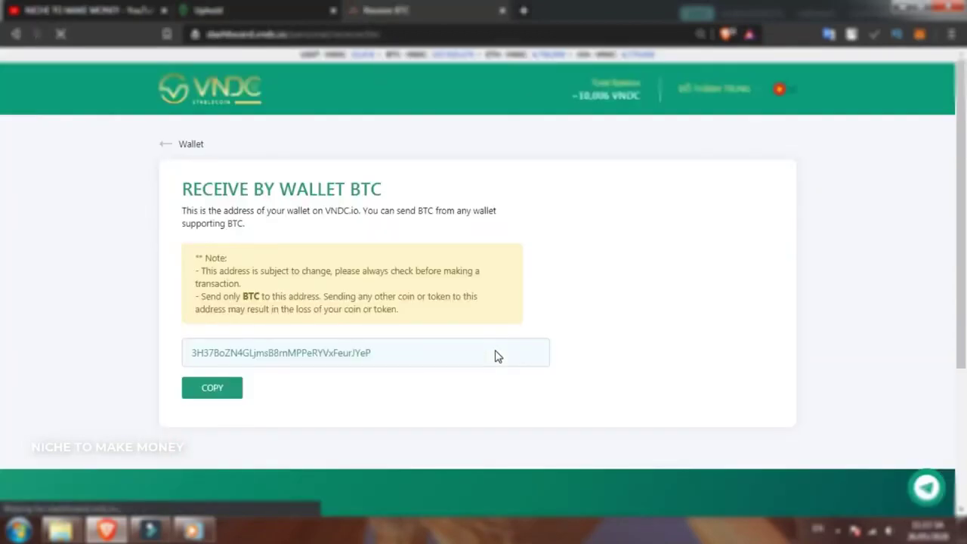
Copy VNDC's BTC deposit address and return to Uphold's destination address field.
{"action": "left_click_drag", "start_coordinate": [380, 189], "coordinate": [183, 187]}
{"action": "left_click", "coordinate": [399, 387]}
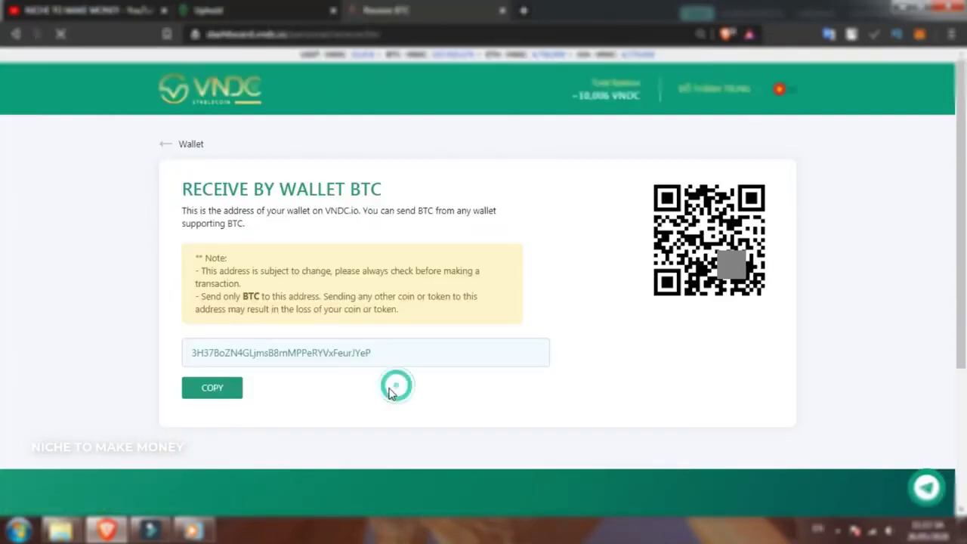
{"action": "left_click", "coordinate": [235, 388]}
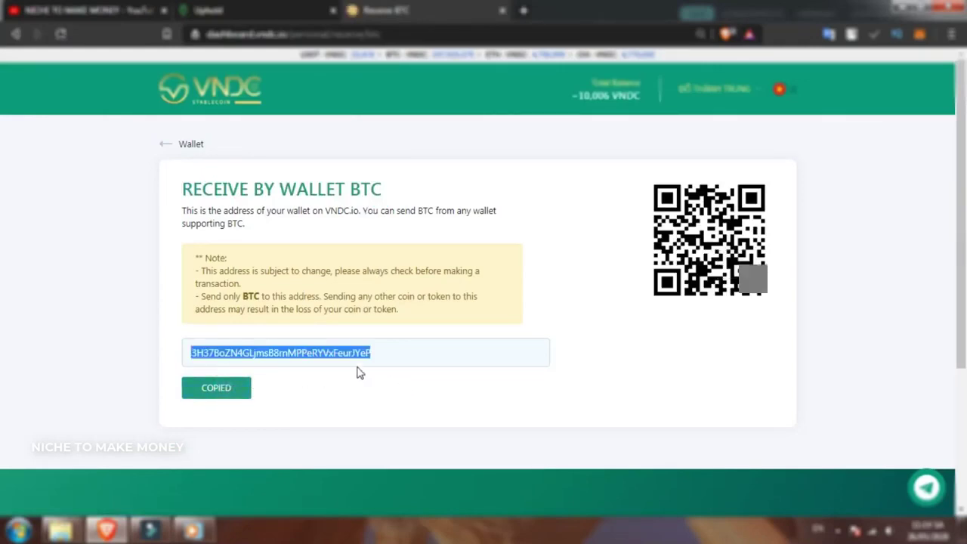
{"action": "left_click", "coordinate": [272, 11]}
{"action": "left_click", "coordinate": [446, 292]}
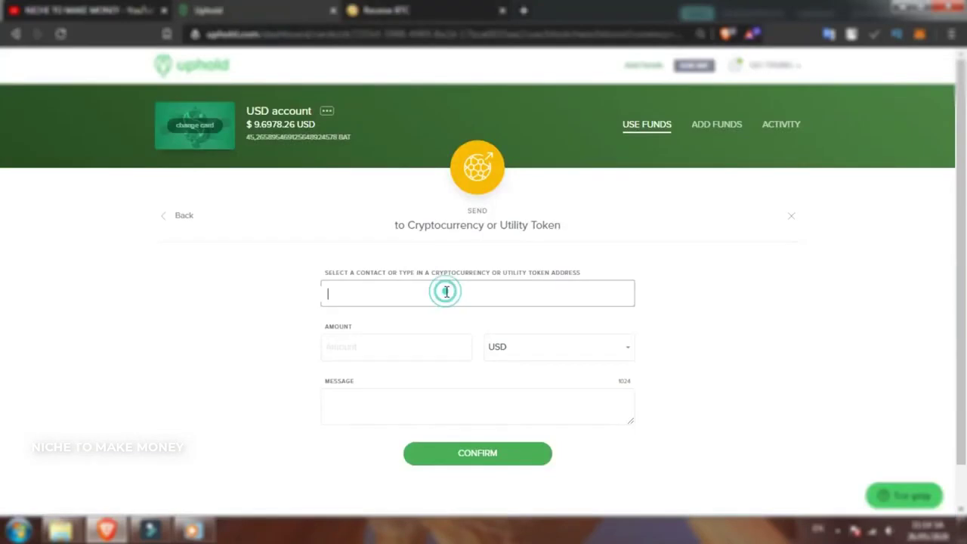
Paste the VNDC BTC address into Uphold's destination field and validate it as a Bitcoin address.
{"action": "right_click", "coordinate": [447, 292]}
{"action": "left_click", "coordinate": [490, 370]}
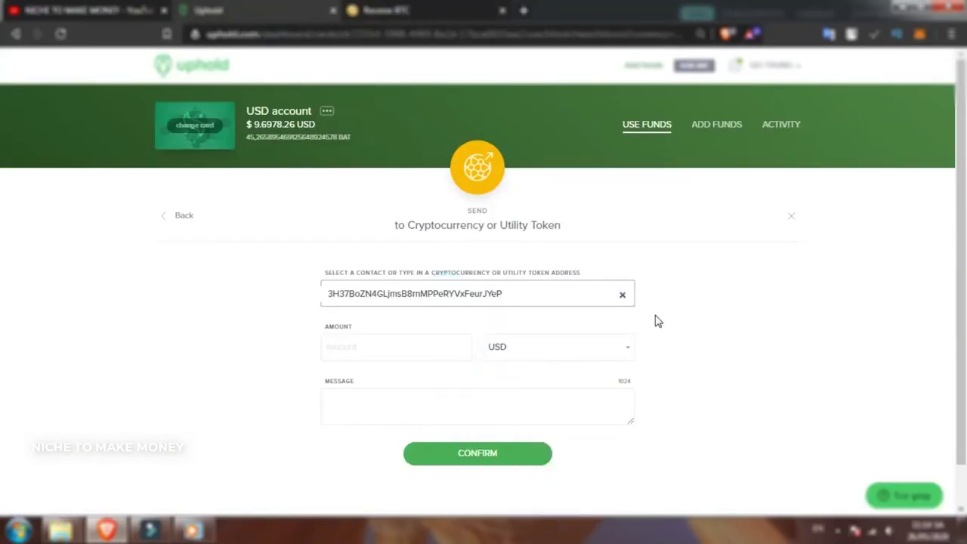
{"action": "left_click", "coordinate": [511, 314]}
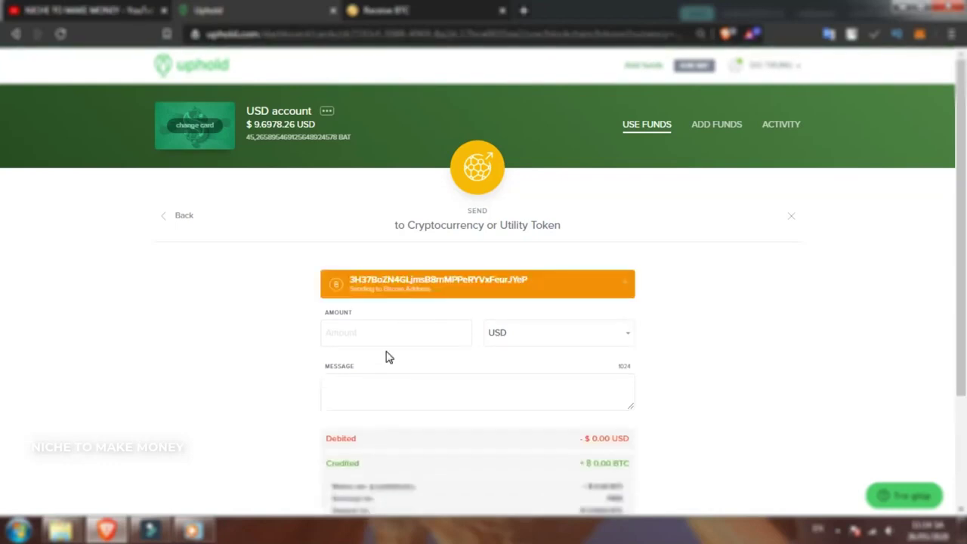
{"action": "scroll", "coordinate": [405, 377], "scroll_direction": "down", "scroll_amount": 1}
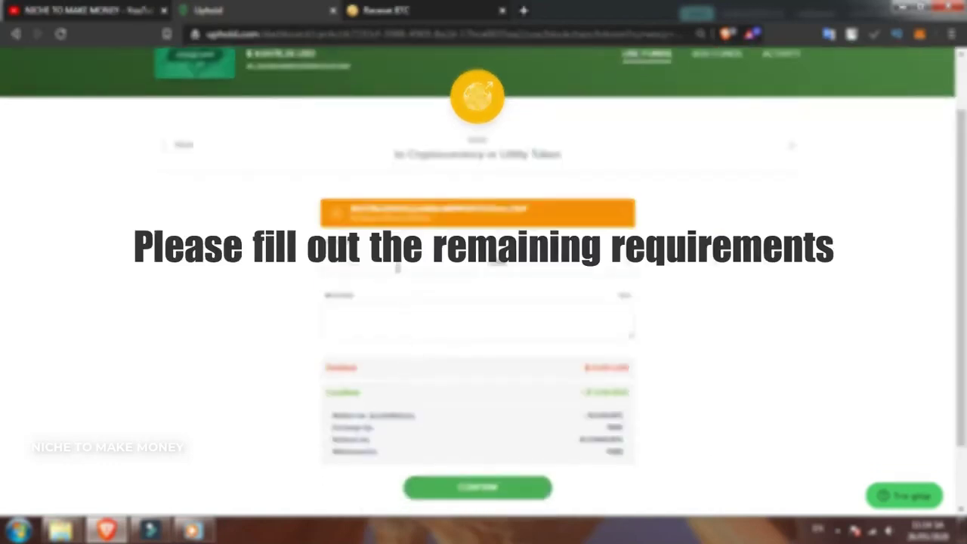